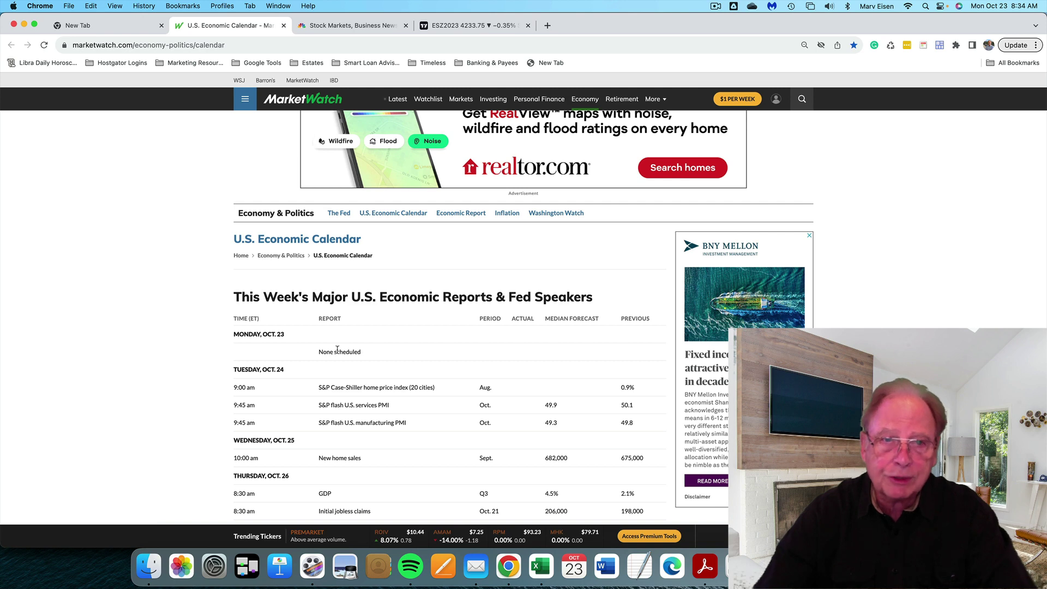
Check the pre-market index futures quotes on CNBC and the ESZ2023 chart on TradingView.
click(319, 23)
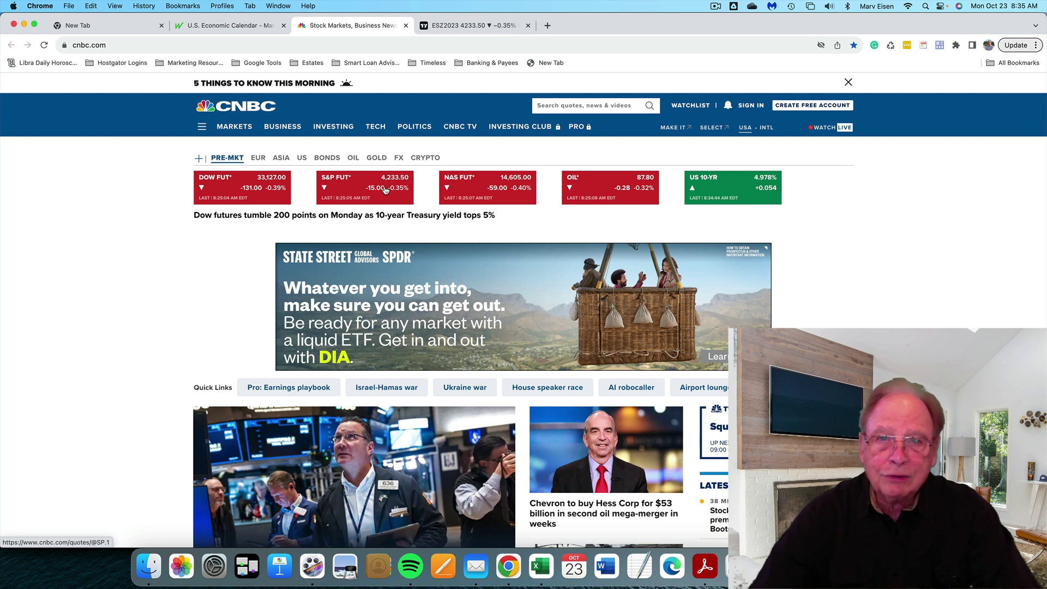
click(473, 25)
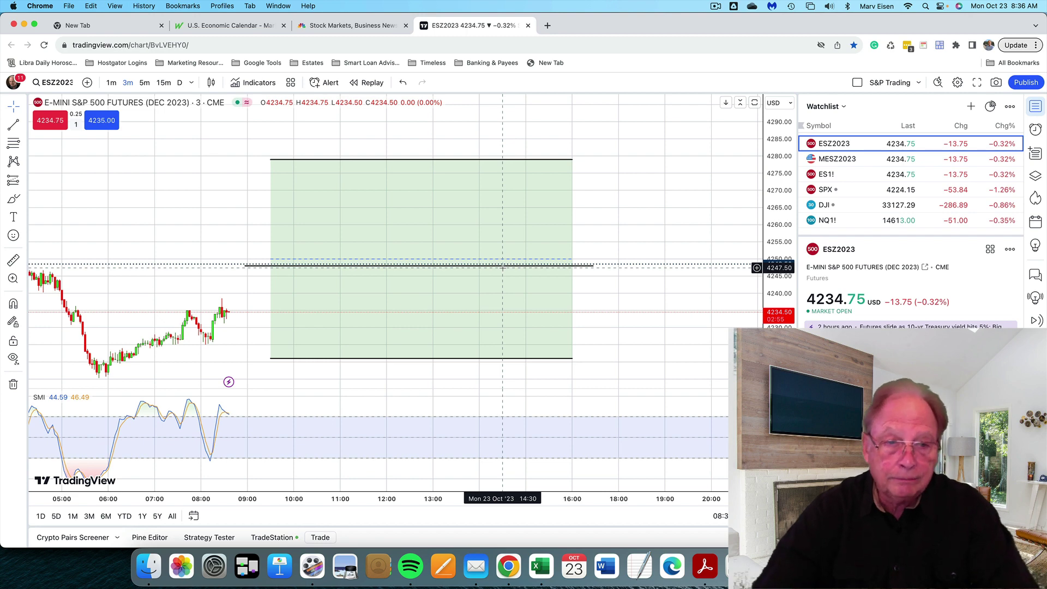
Examine the morning's market and world news headlines down the CNBC homepage.
click(349, 25)
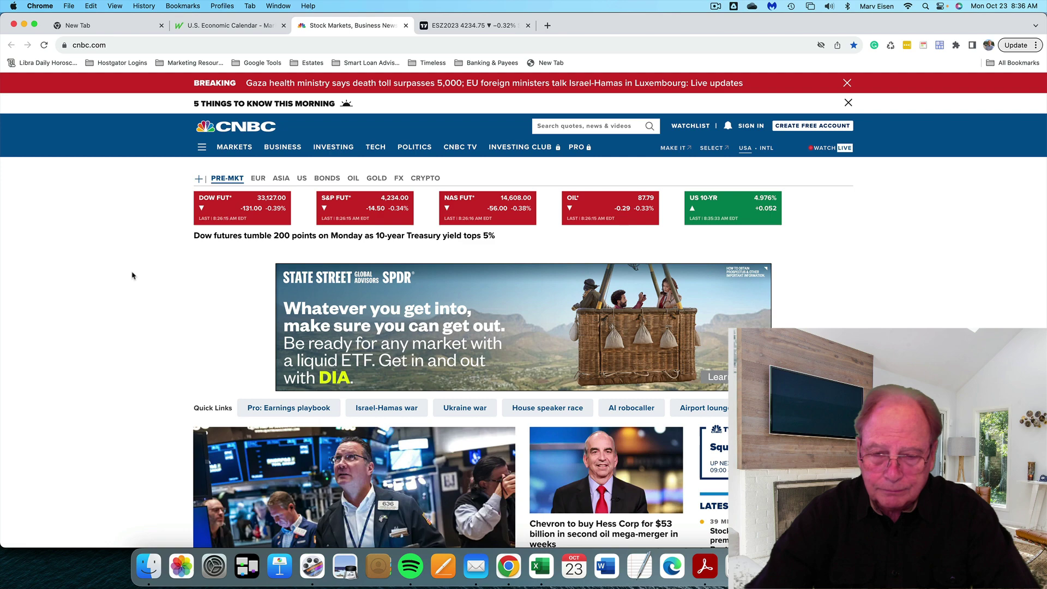
scroll(121, 303, down, 3)
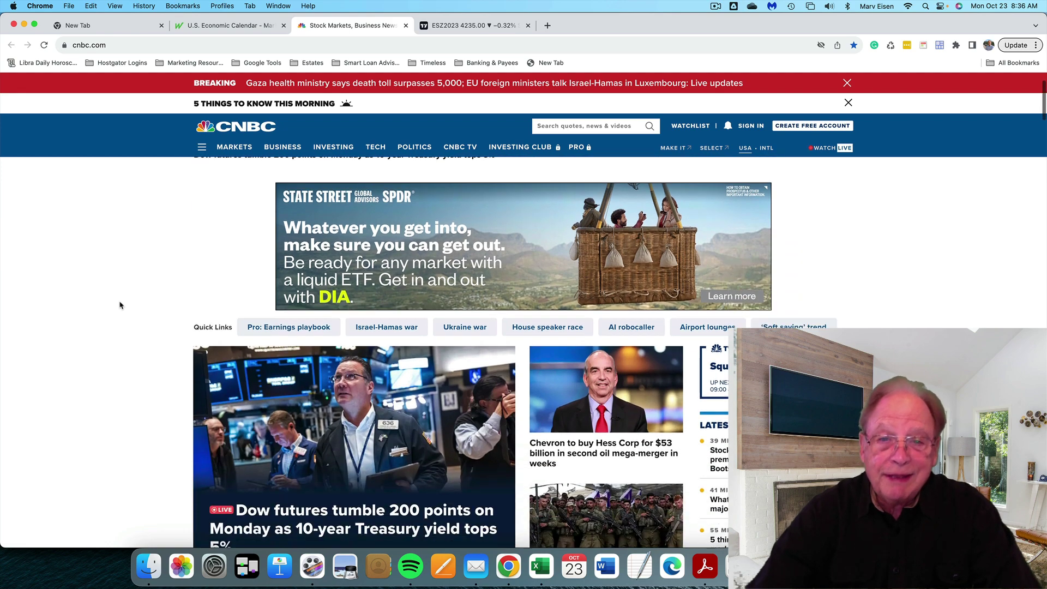
scroll(121, 305, down, 10)
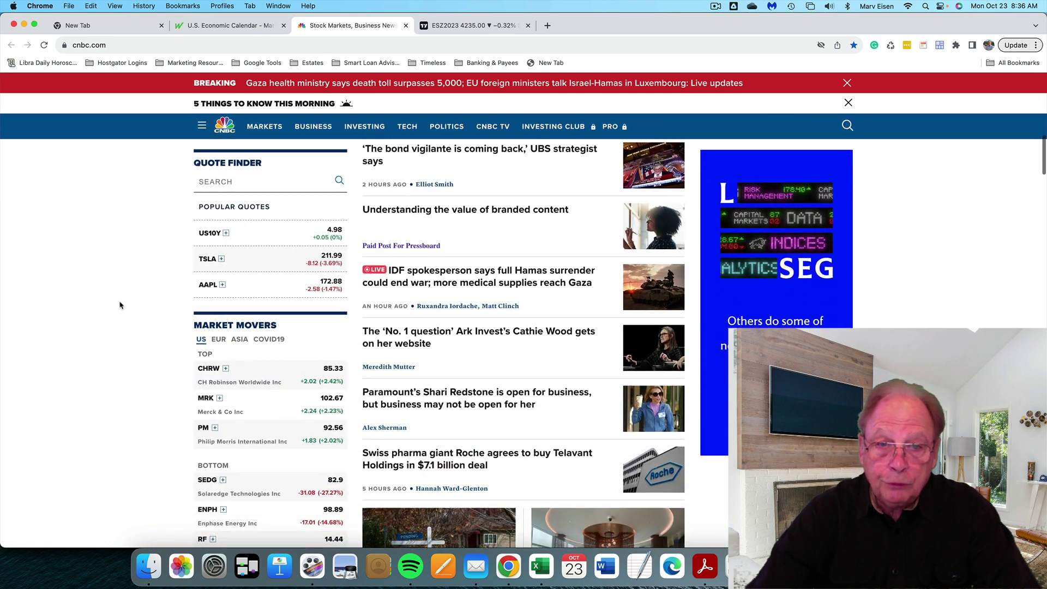
scroll(120, 305, down, 10)
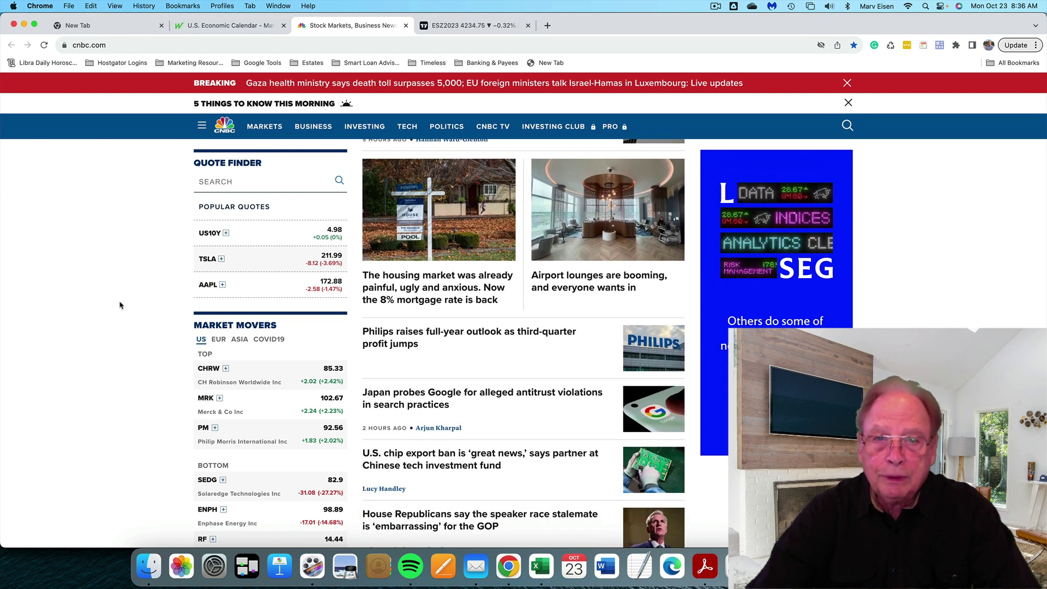
scroll(120, 305, down, 2)
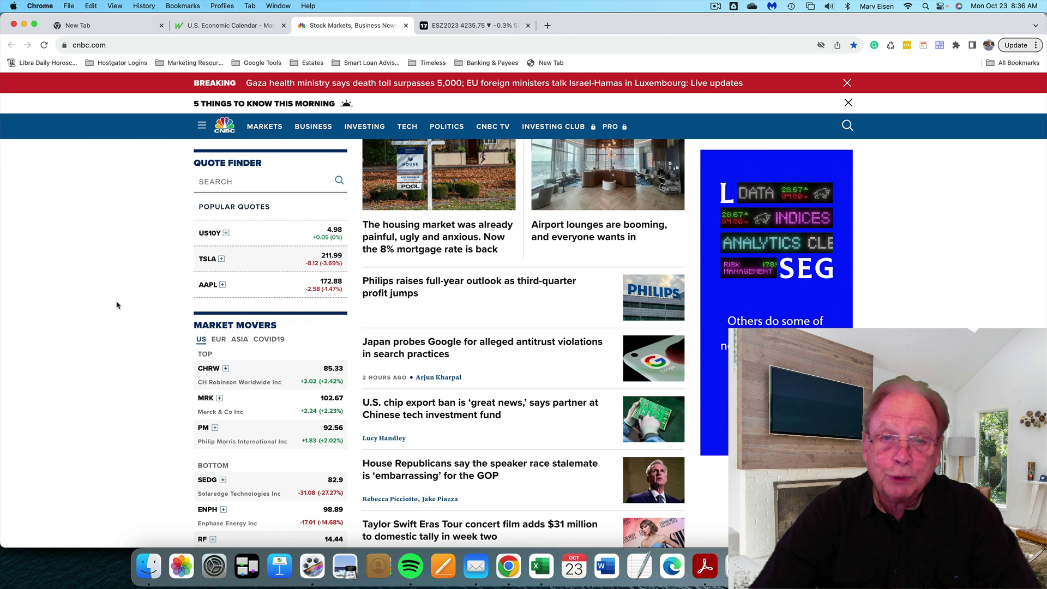
scroll(533, 294, up, 1)
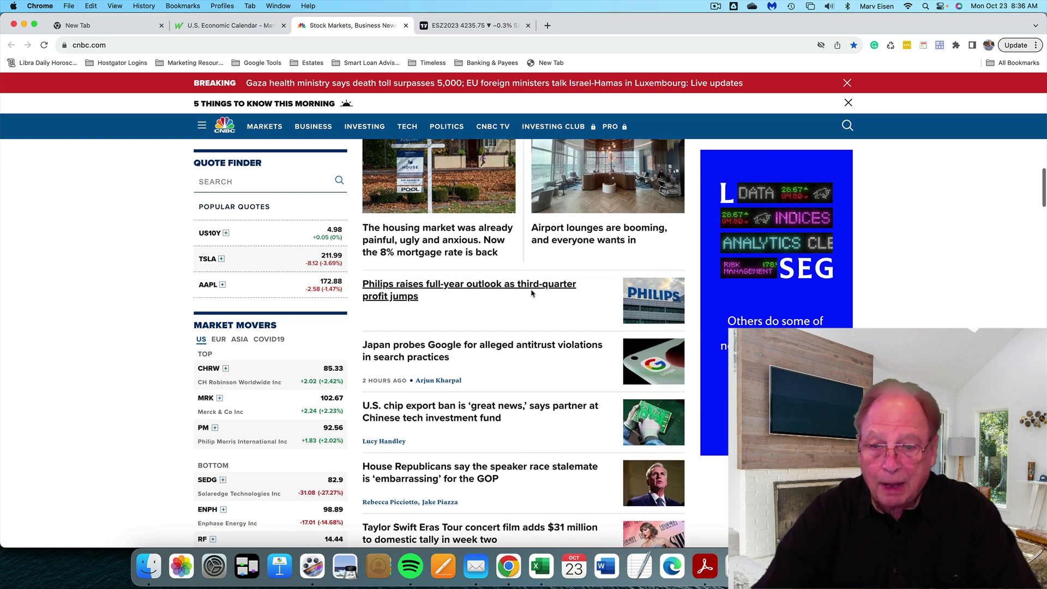
scroll(532, 294, down, 2)
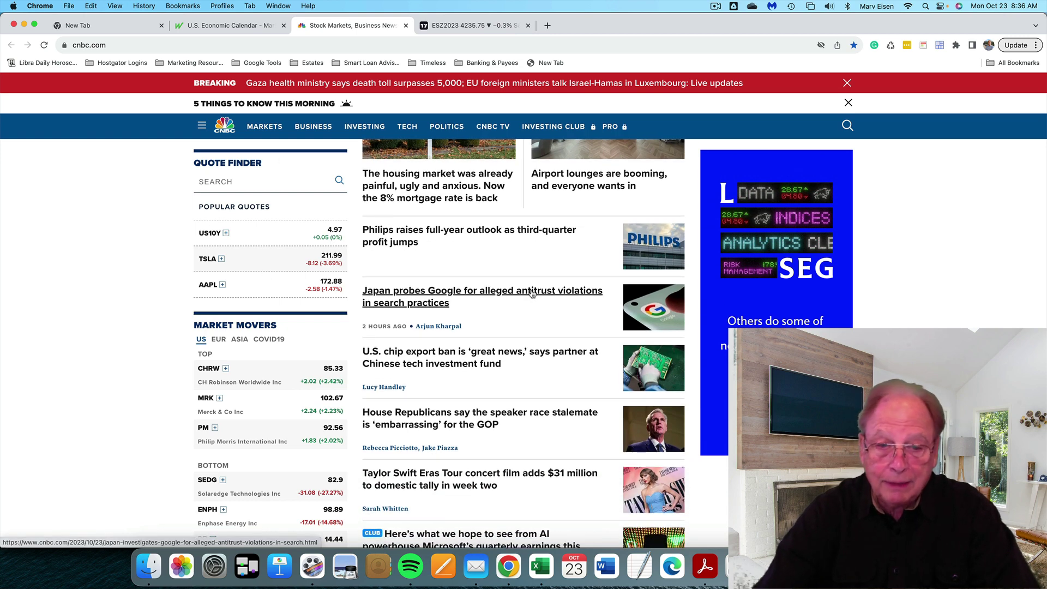
scroll(533, 293, down, 2)
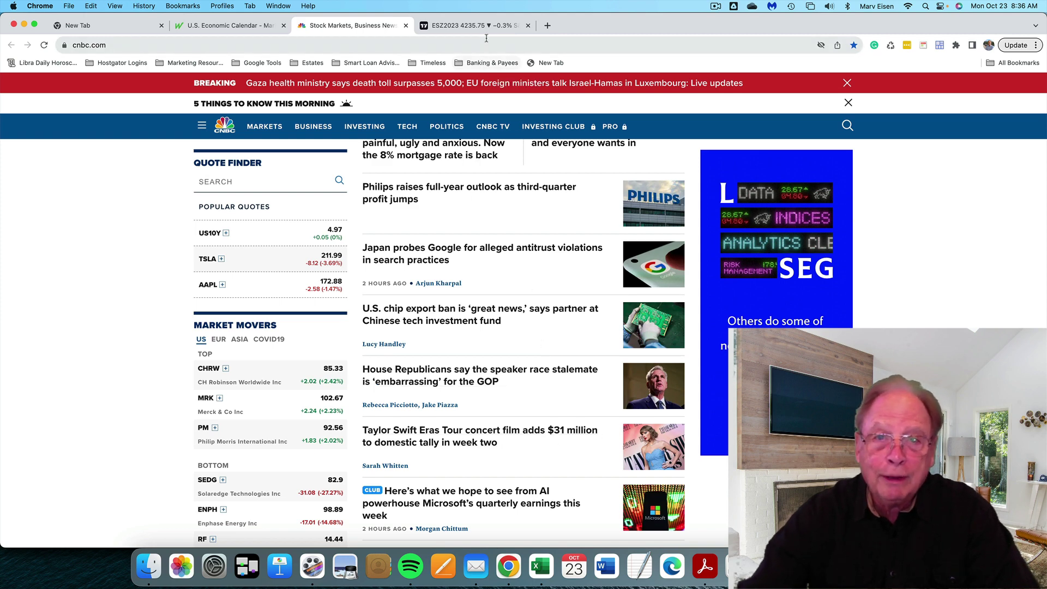
Examine the Friday 20 October session against its green range box on the TradingView 3-minute ESZ2023 chart.
click(472, 25)
drag(286, 252, 292, 255)
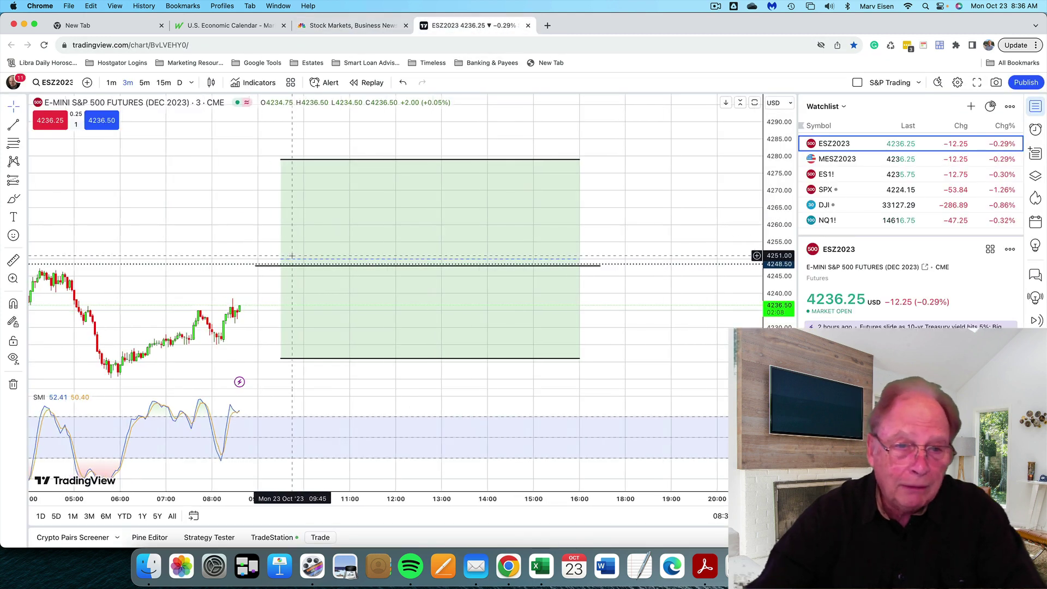
scroll(292, 256, left, 5)
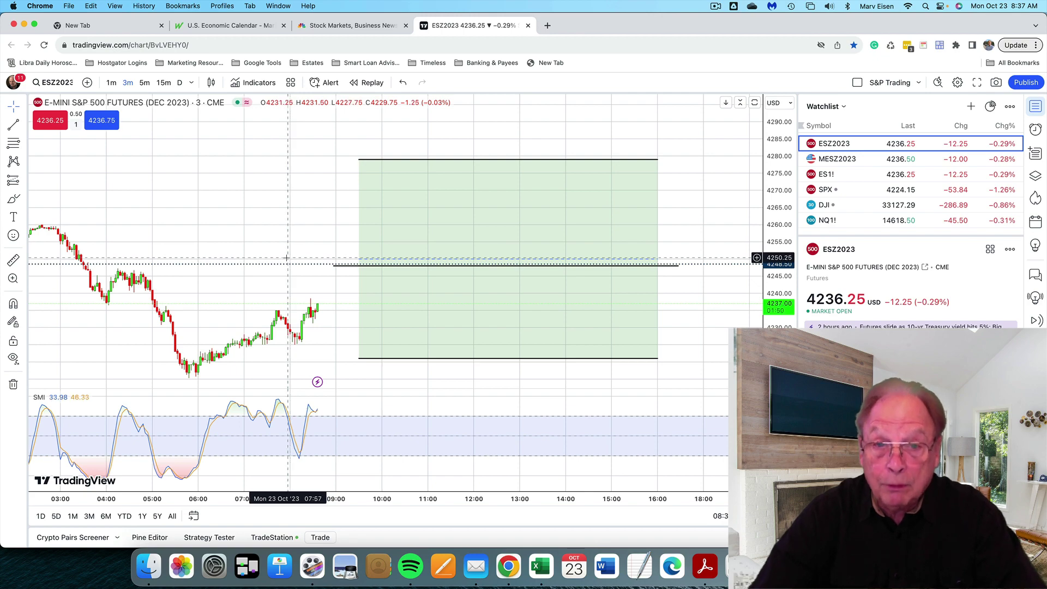
scroll(284, 259, left, 5)
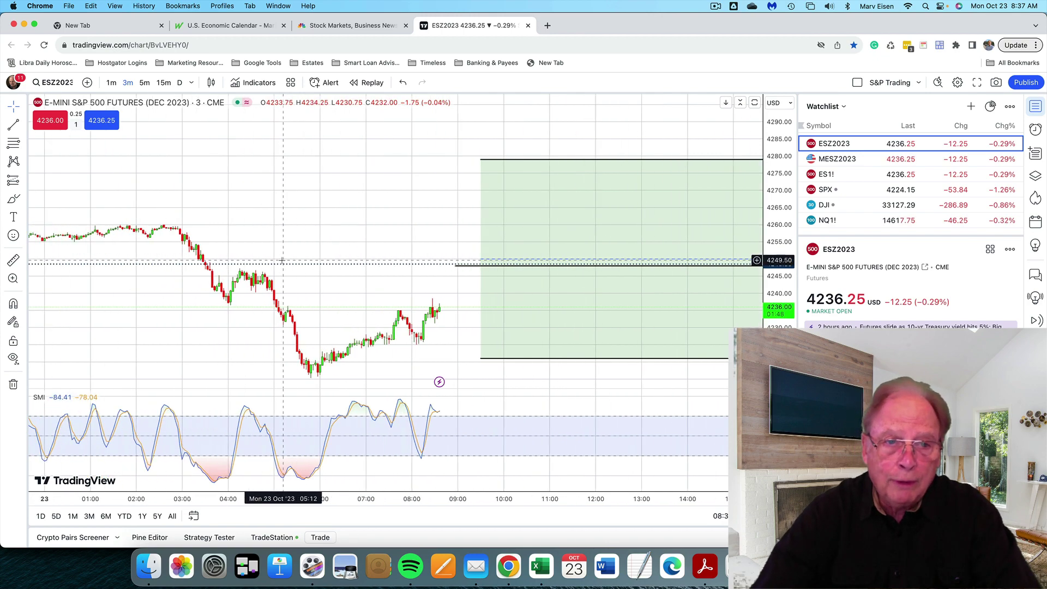
scroll(282, 261, left, 15)
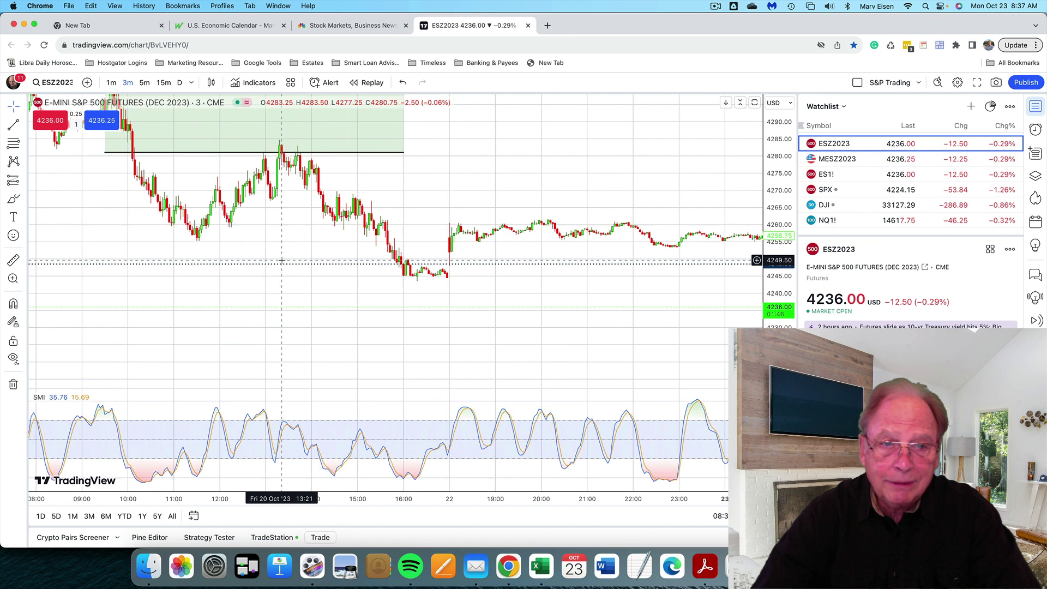
scroll(283, 260, left, 10)
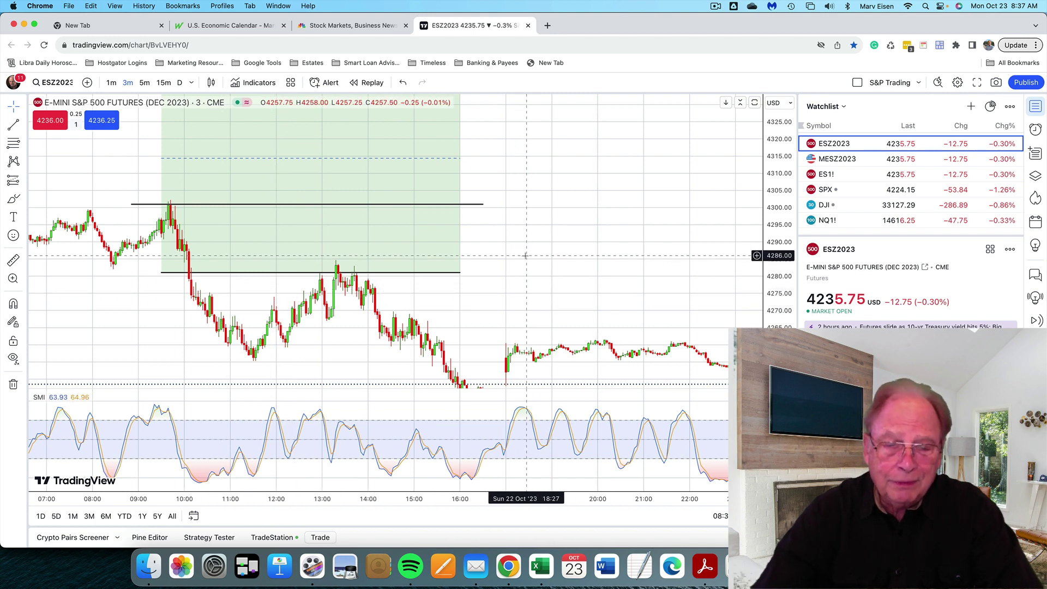
scroll(523, 253, right, 2)
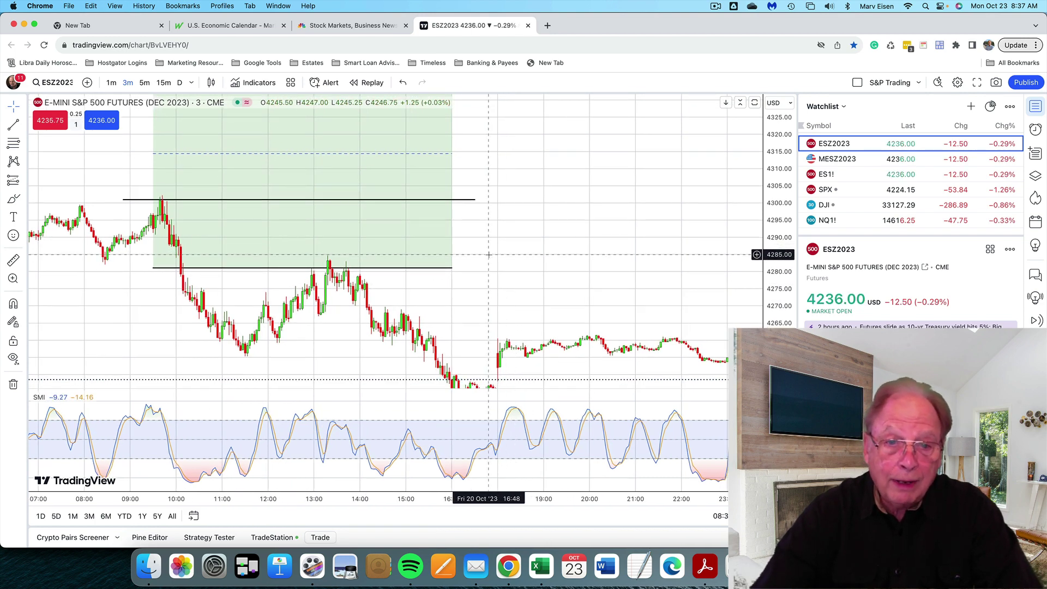
right_click(497, 256)
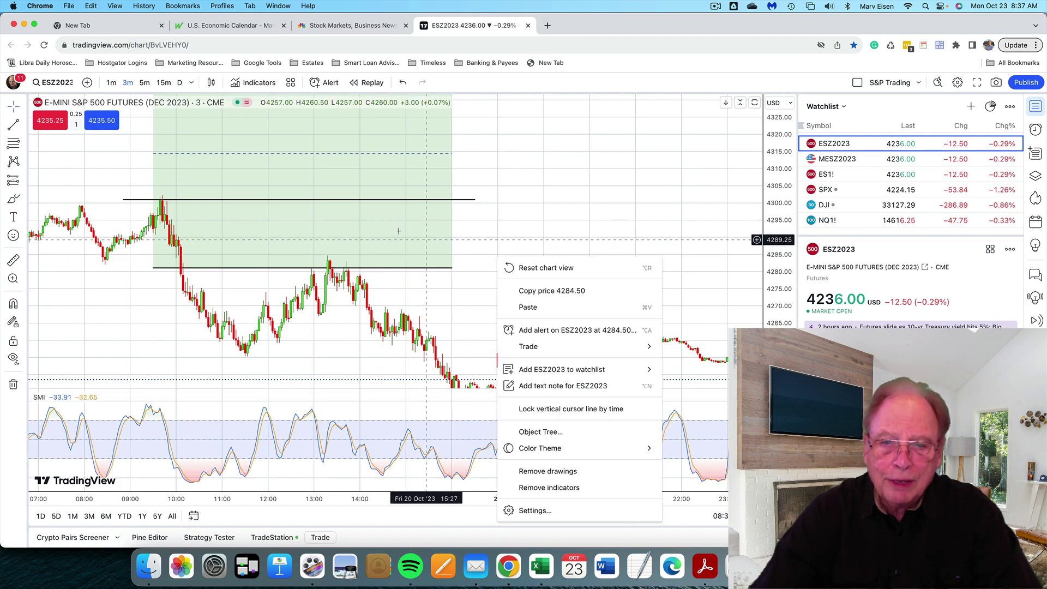
click(377, 226)
Examine the overnight price action from Sunday evening to Monday morning and the green range box for Monday 23 October.
scroll(589, 231, right, 10)
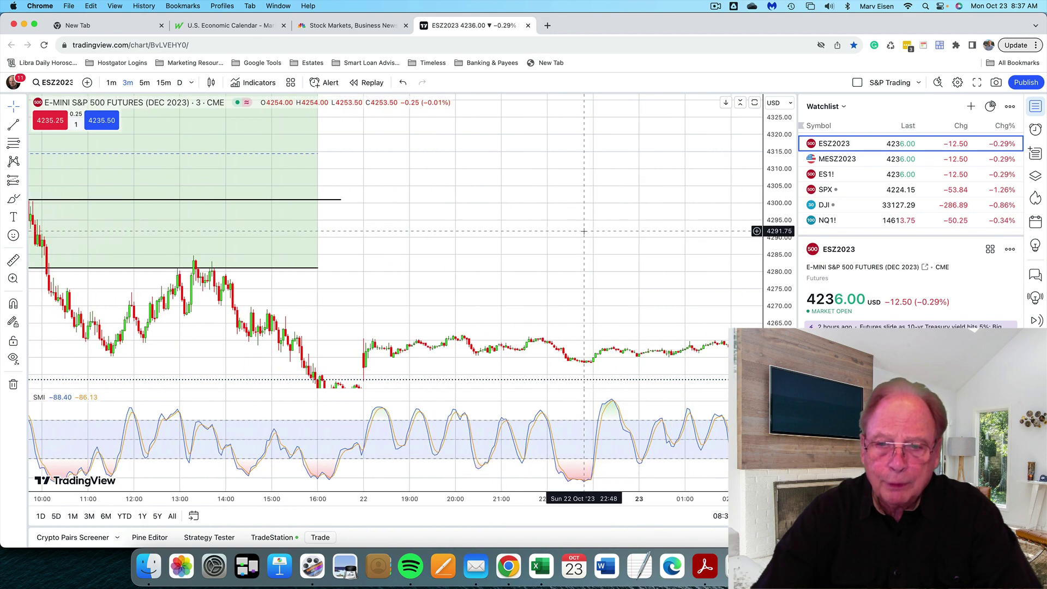
drag(548, 197, 555, 198)
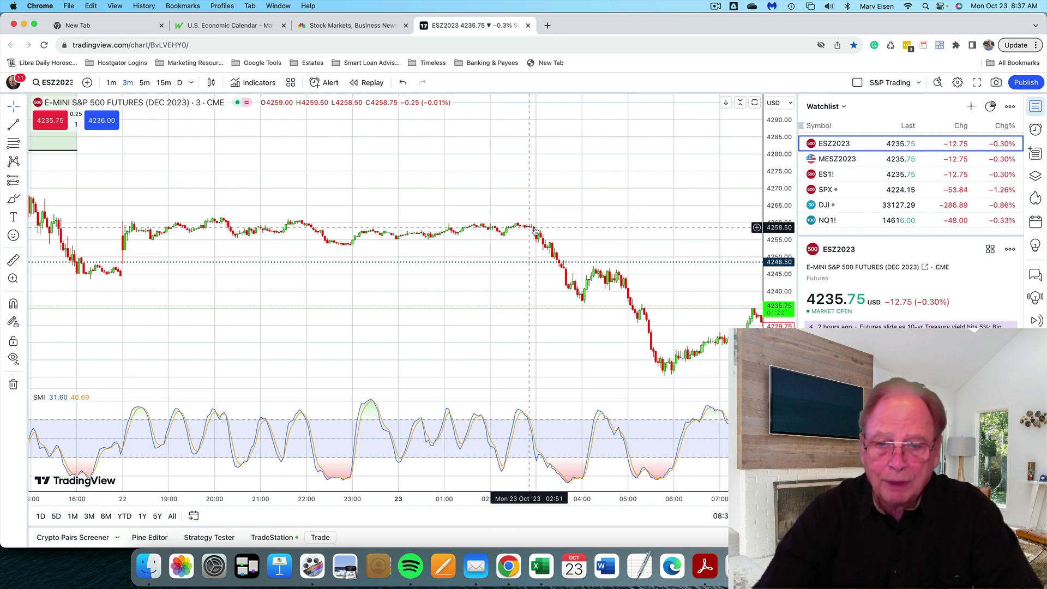
scroll(596, 206, right, 5)
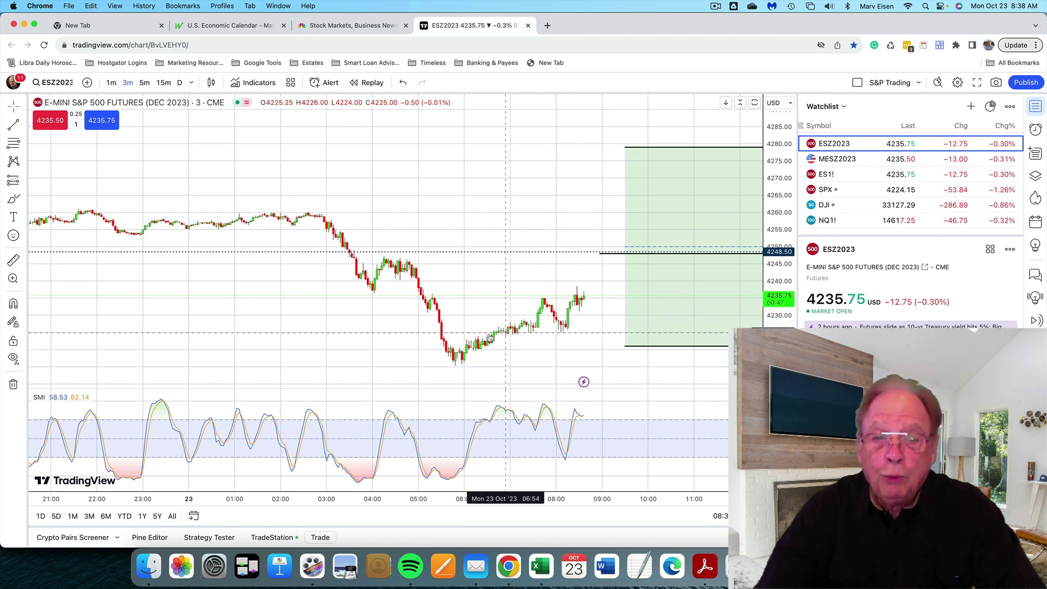
scroll(510, 313, right, 5)
scroll(425, 339, right, 7)
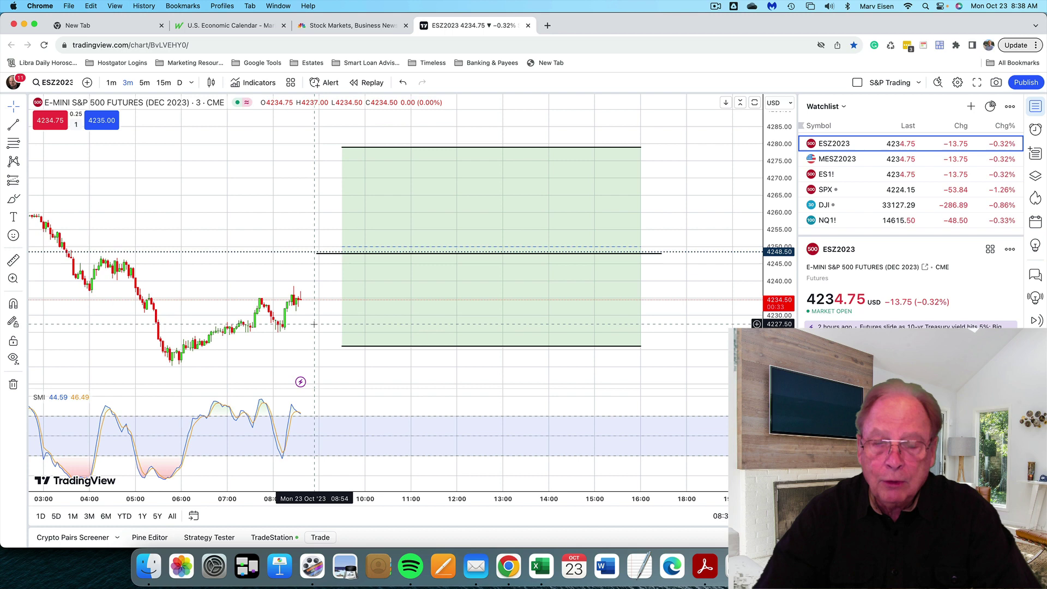
Switch to the Auto Taylor Calculator workbook in Excel and examine the rows for 10/17, 10/9, 10/2 and 9/25.
click(542, 567)
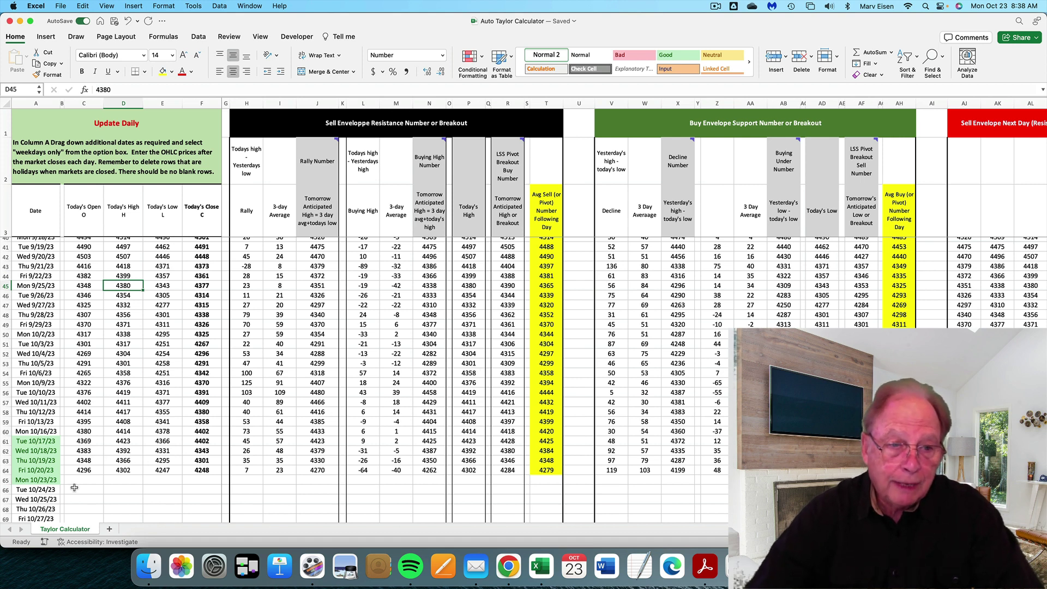
click(28, 442)
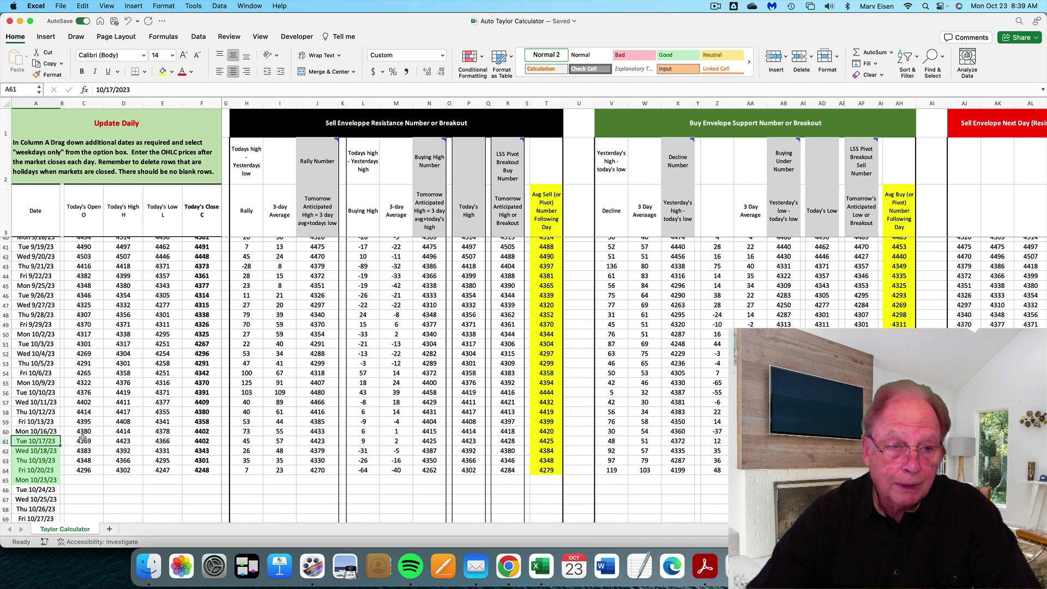
click(75, 385)
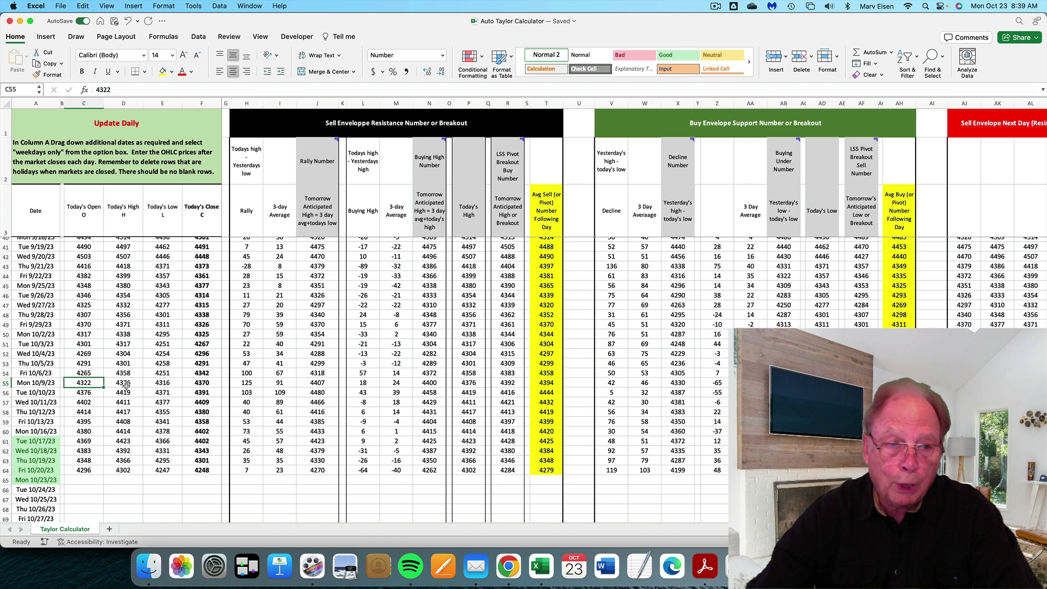
click(37, 335)
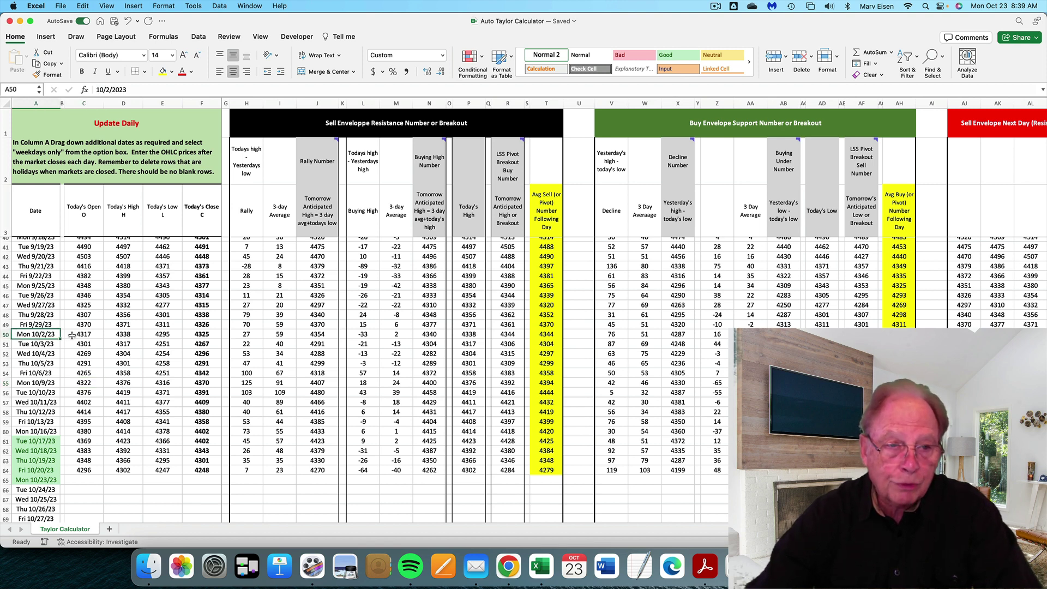
click(114, 335)
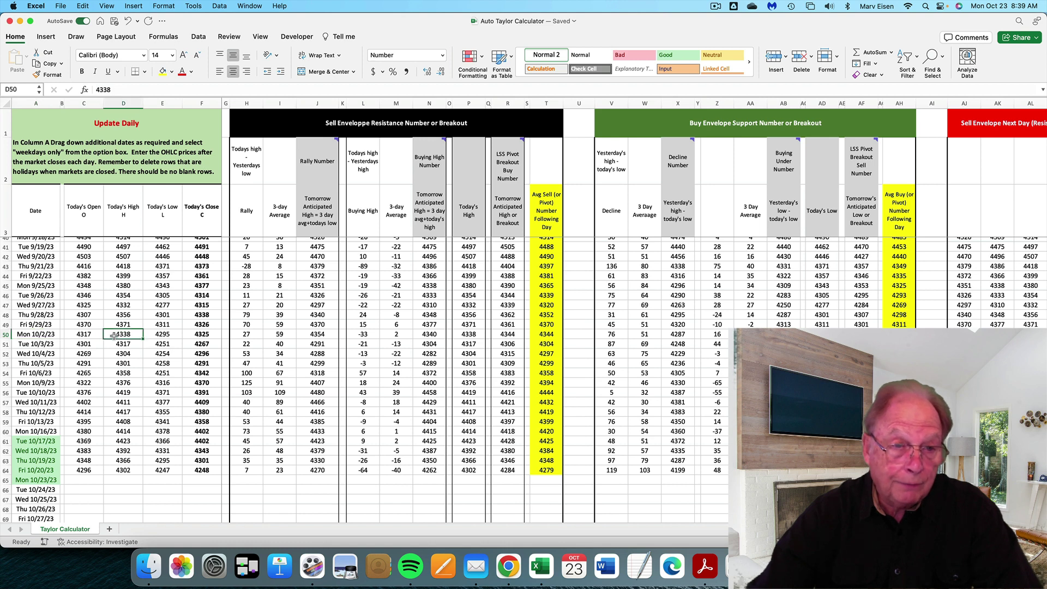
click(39, 286)
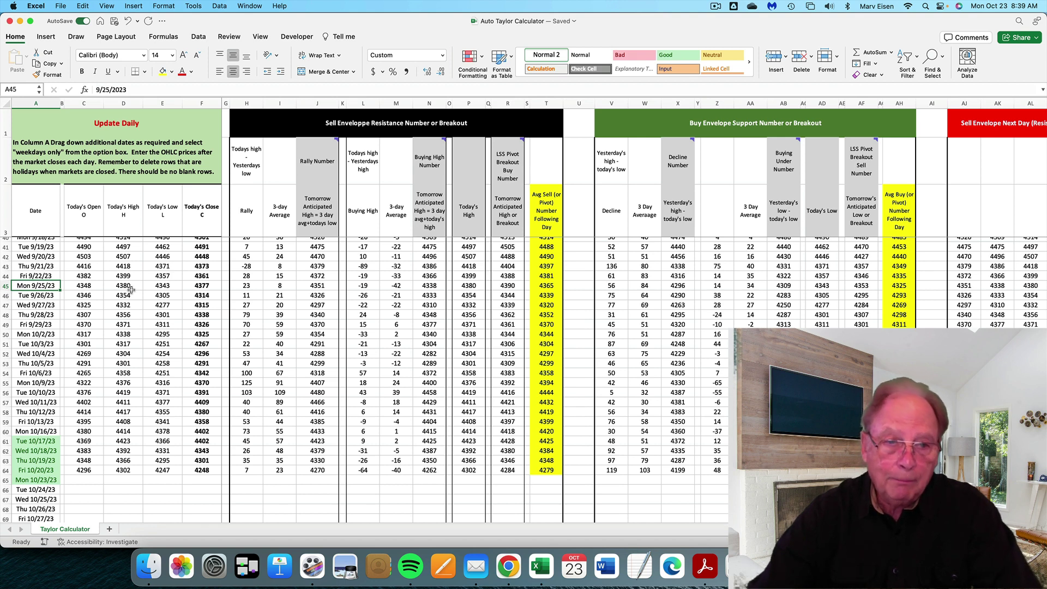
Return to the ESZ2023 chart in TradingView and examine Monday's green range box against the current price.
click(497, 563)
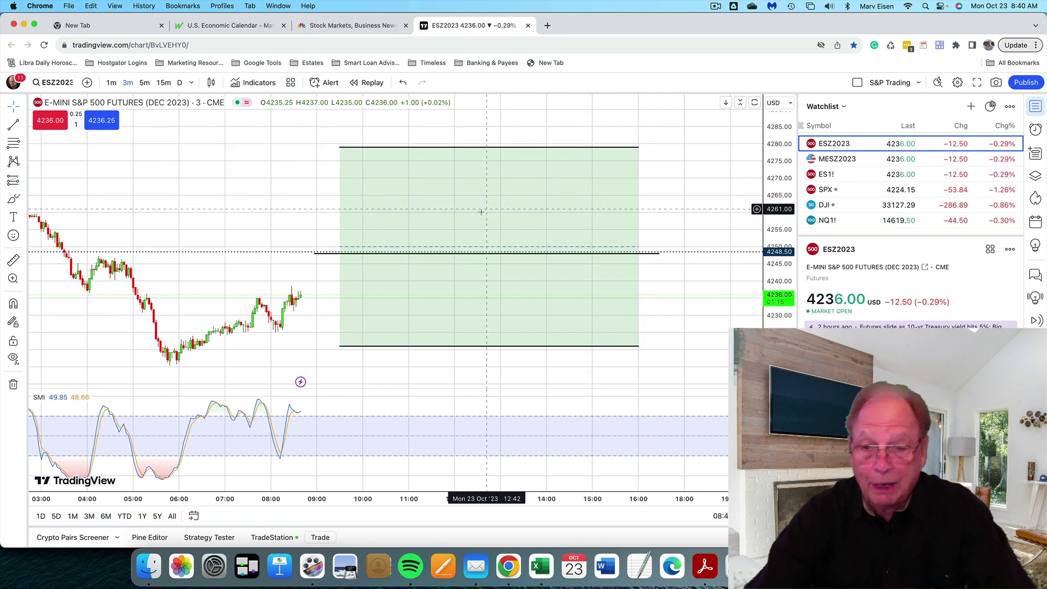
scroll(312, 227, right, 2)
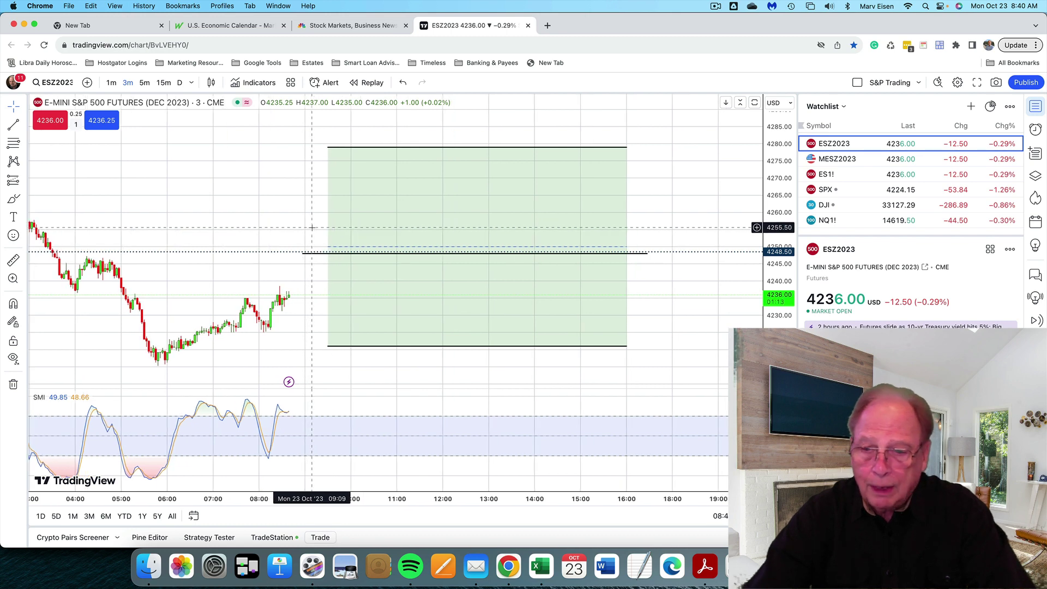